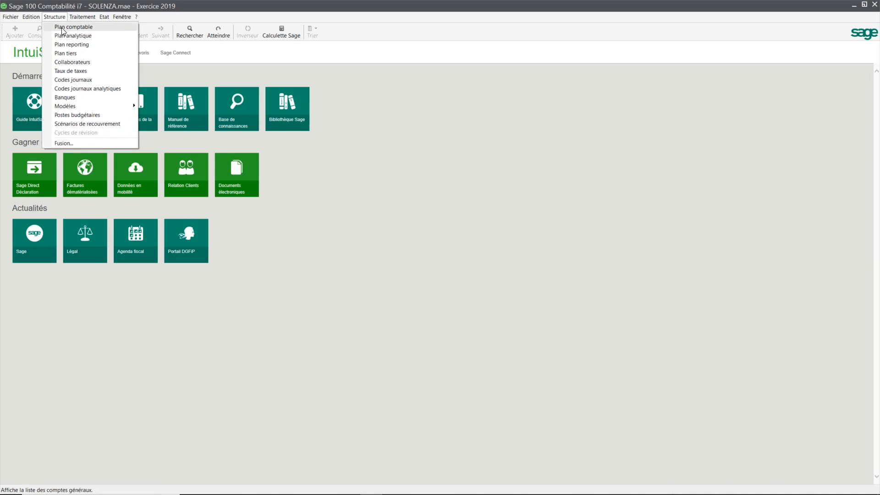
Open the third-party plan, browse its categories, and start a new record in the Fournisseur category.
{"action": "left_click", "coordinate": [66, 53]}
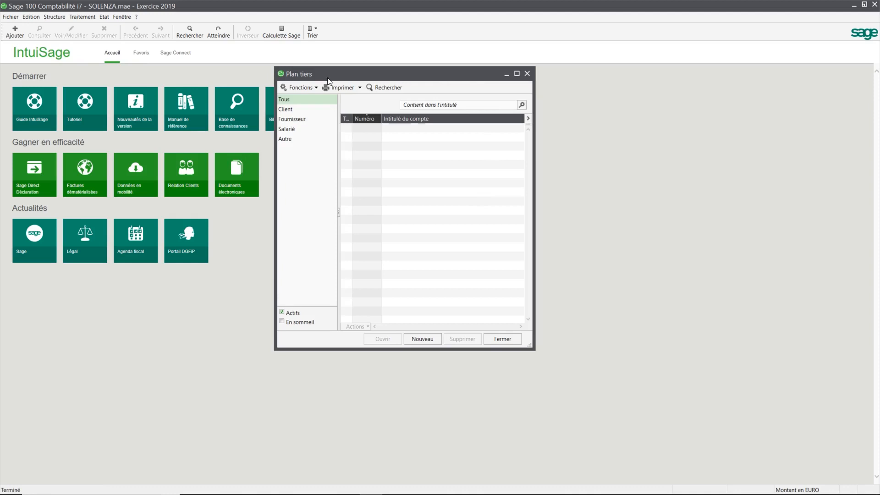
{"action": "left_click_drag", "start_coordinate": [331, 79], "coordinate": [366, 82]}
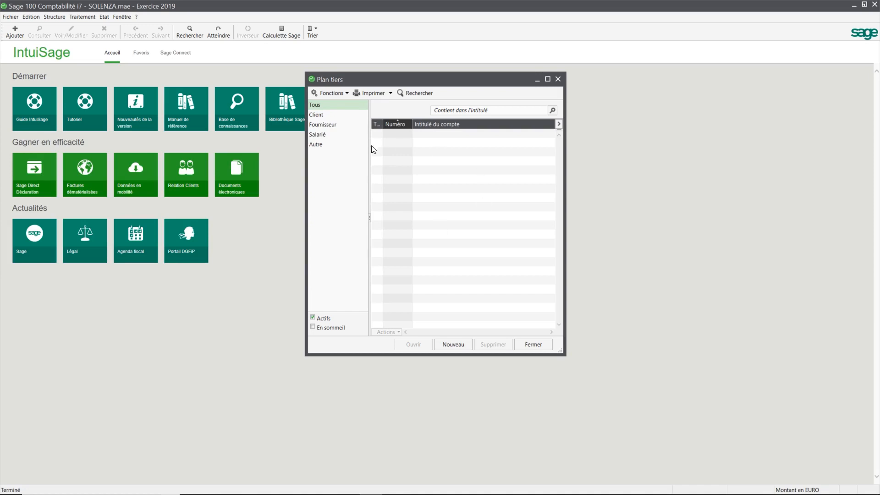
{"action": "left_click", "coordinate": [320, 117]}
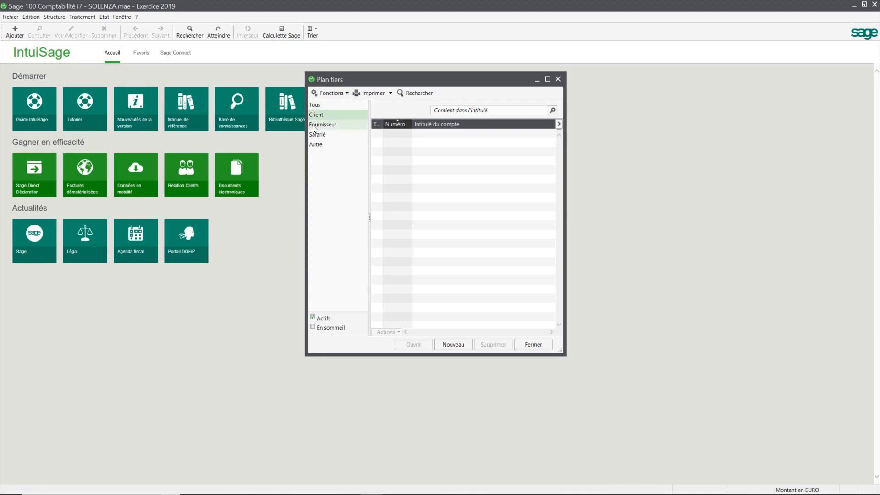
{"action": "left_click", "coordinate": [315, 125]}
{"action": "left_click", "coordinate": [323, 136]}
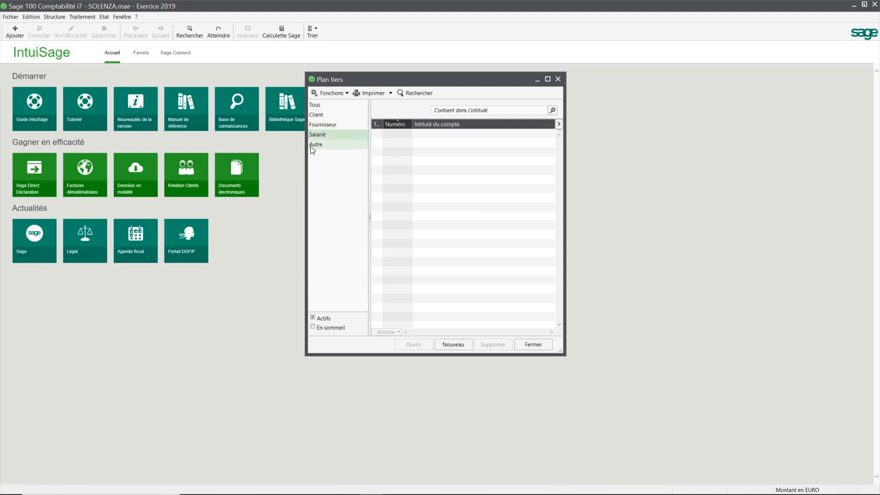
{"action": "left_click", "coordinate": [323, 145]}
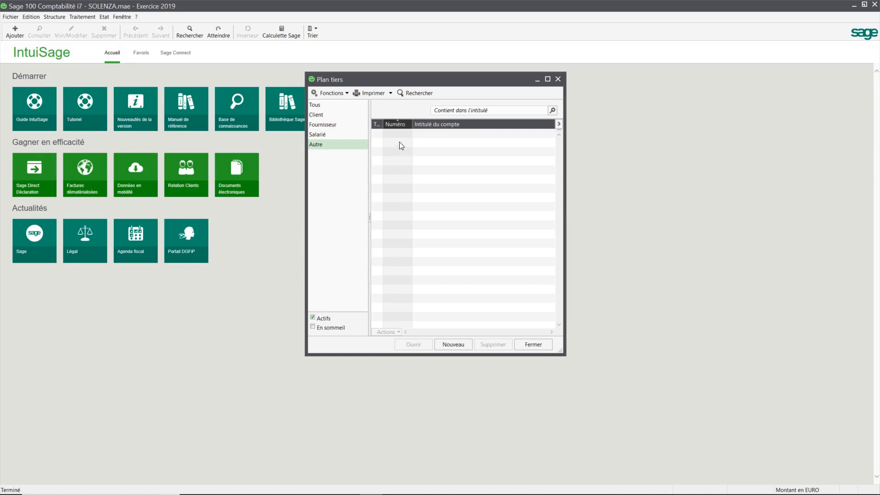
{"action": "left_click", "coordinate": [330, 127]}
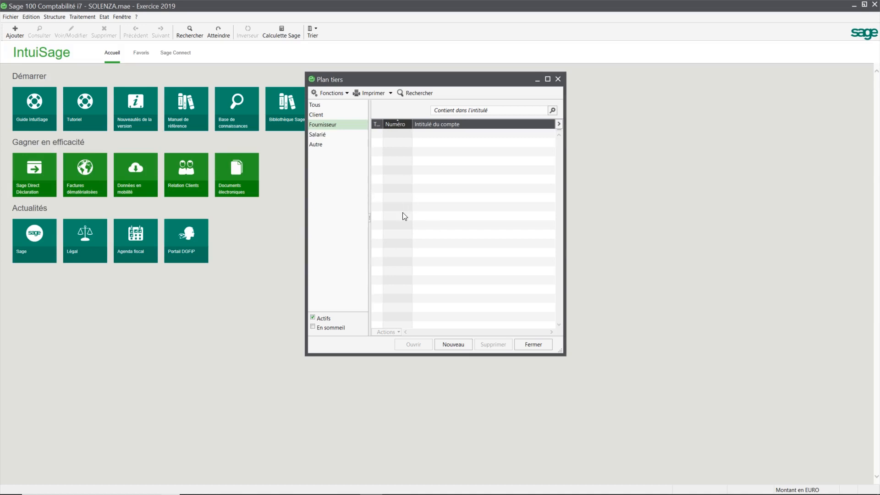
{"action": "left_click", "coordinate": [453, 344]}
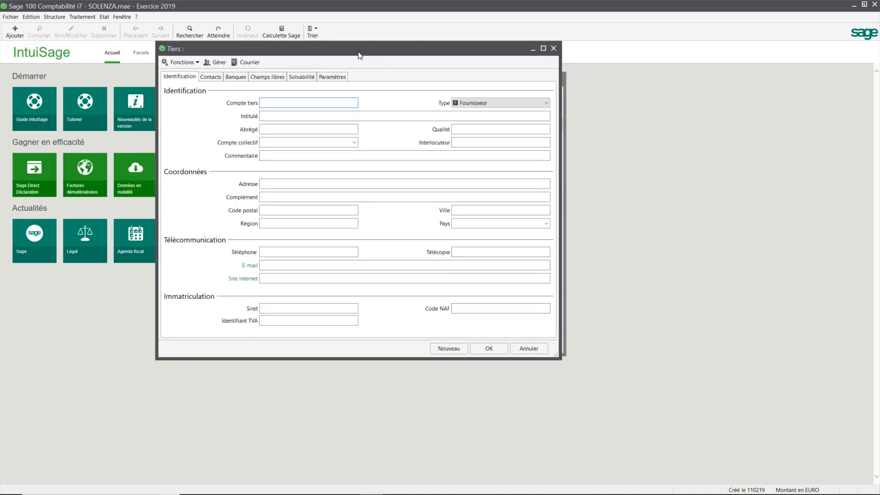
Switch the new third party's type to Client and back to Fournisseur.
{"action": "left_click", "coordinate": [545, 103]}
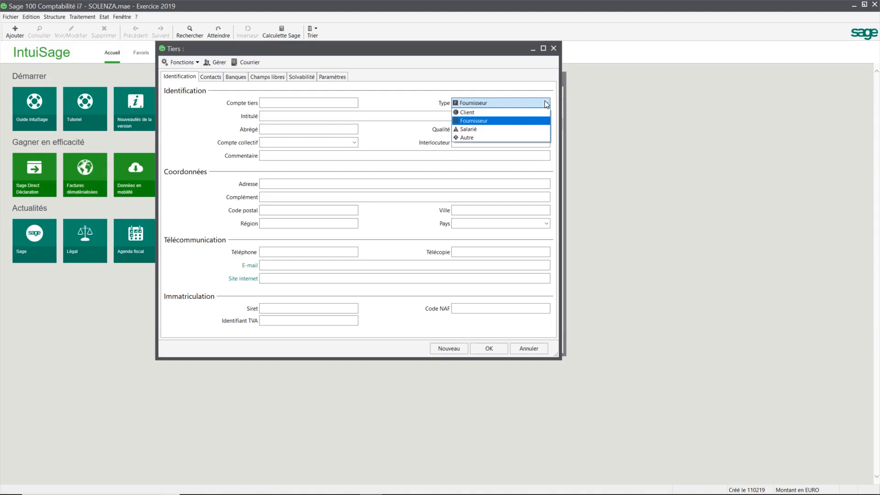
{"action": "left_click", "coordinate": [496, 113]}
{"action": "left_click", "coordinate": [544, 101]}
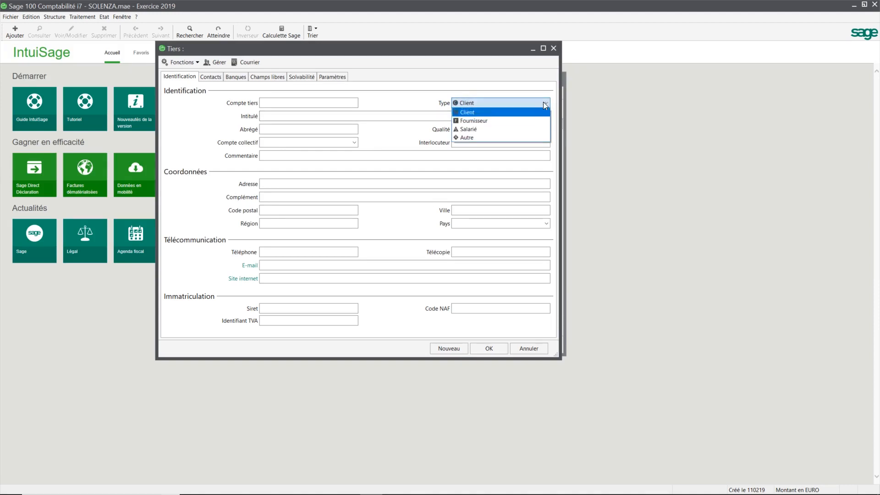
{"action": "left_click", "coordinate": [477, 116]}
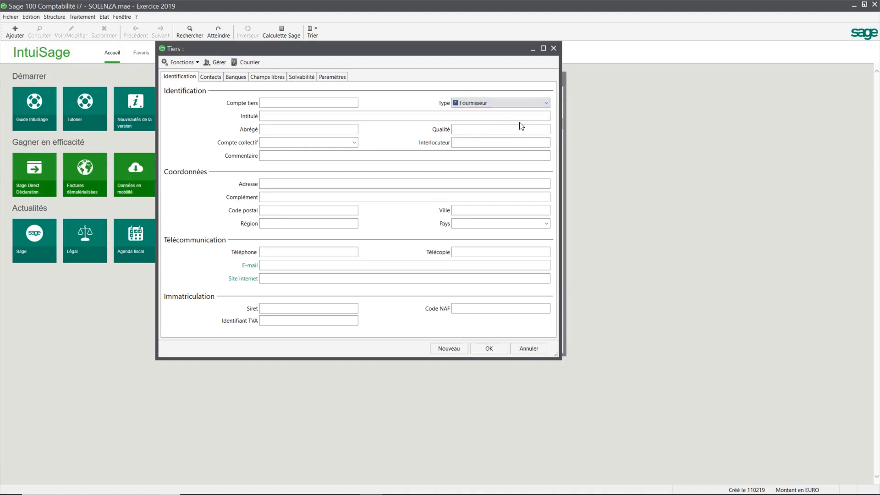
Enter COSMO as the supplier's third-party account code and COSMOPARIS as its title.
{"action": "left_click", "coordinate": [302, 103]}
{"action": "left_click", "coordinate": [467, 104]}
{"action": "left_click_drag", "start_coordinate": [249, 52], "coordinate": [283, 56]}
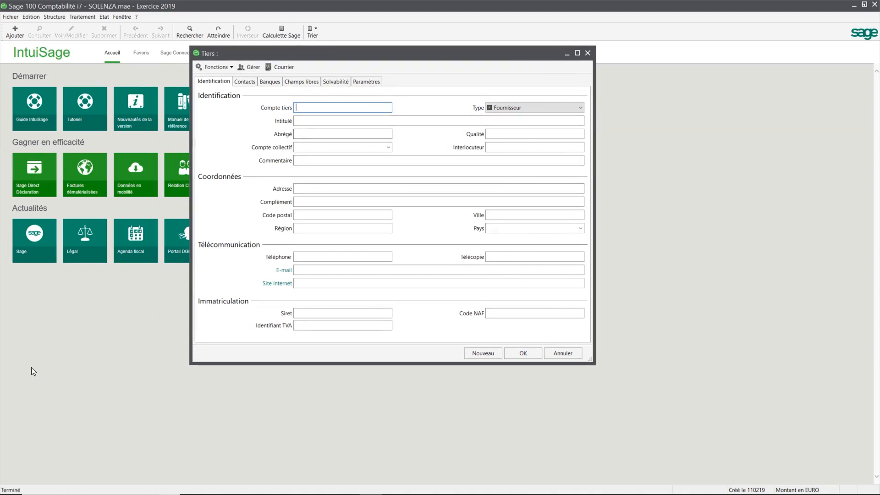
{"action": "type", "text": "COSMO"}
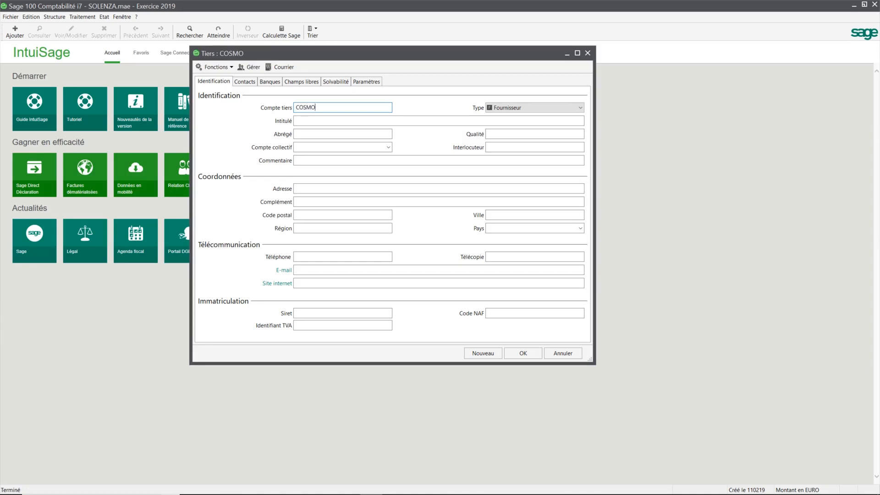
{"action": "key", "text": "Tab"}
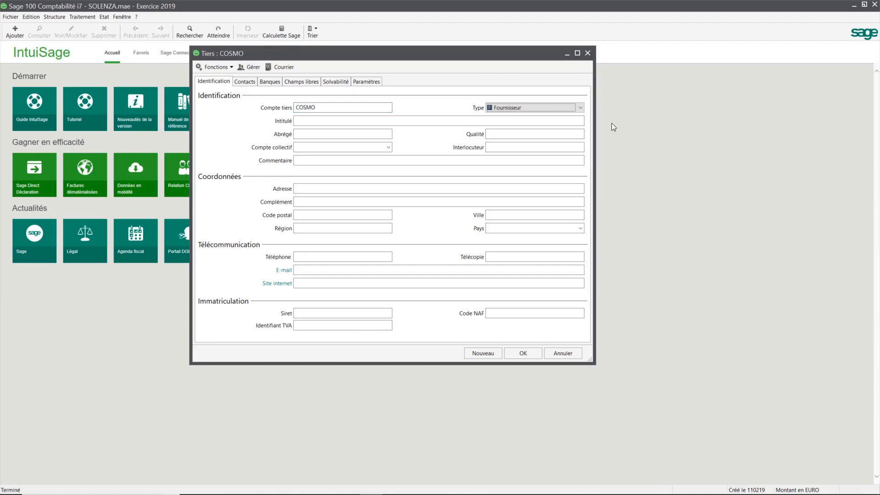
{"action": "left_click", "coordinate": [316, 121]}
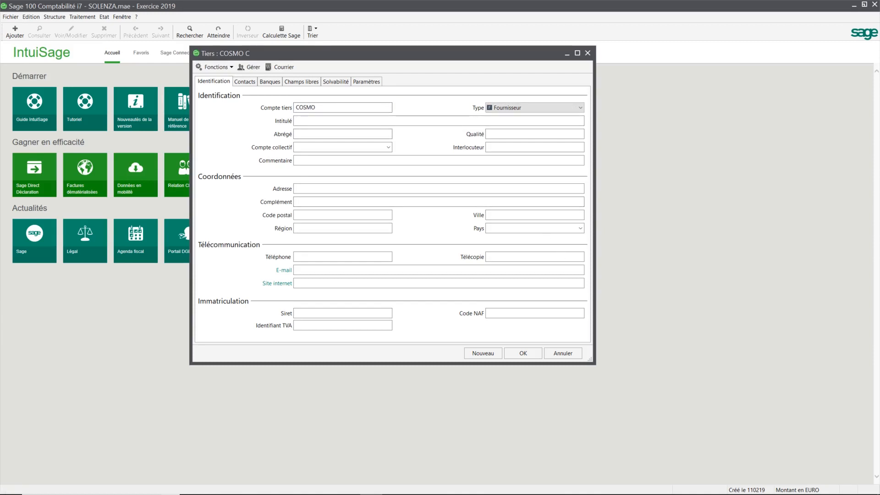
{"action": "type", "text": "COSMOPARIS"}
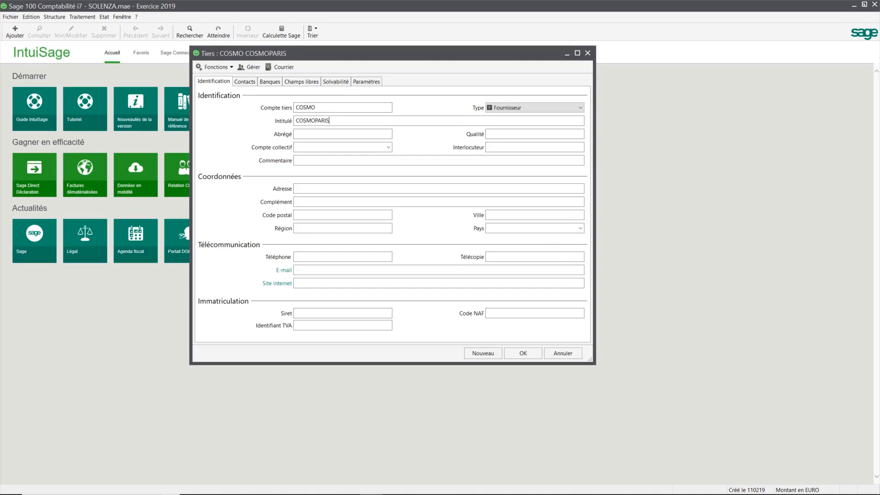
Accept the supplier's short name and assign the collective account 40100000 Fournisseurs.
{"action": "key", "text": "Tab"}
{"action": "key", "text": "Tab"}
{"action": "key", "text": "Tab"}
{"action": "type", "text": "1"}
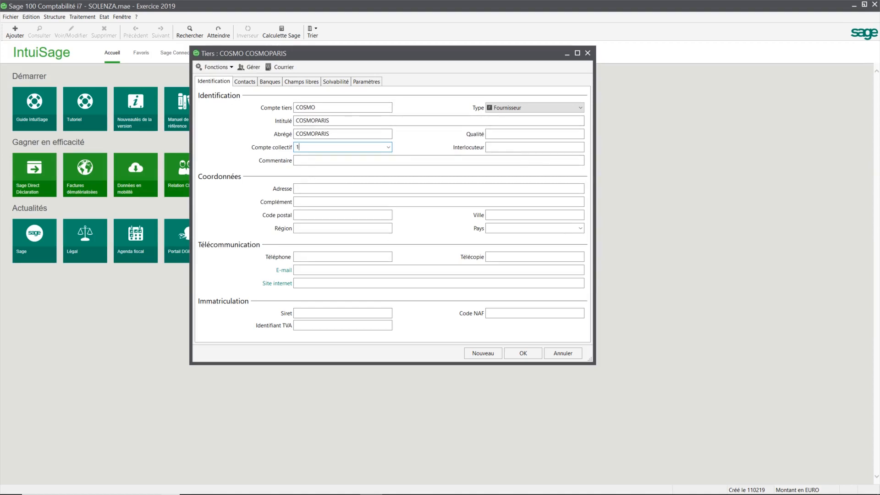
{"action": "key", "text": "BackSpace"}
{"action": "type", "text": "401"}
{"action": "key", "text": "Tab"}
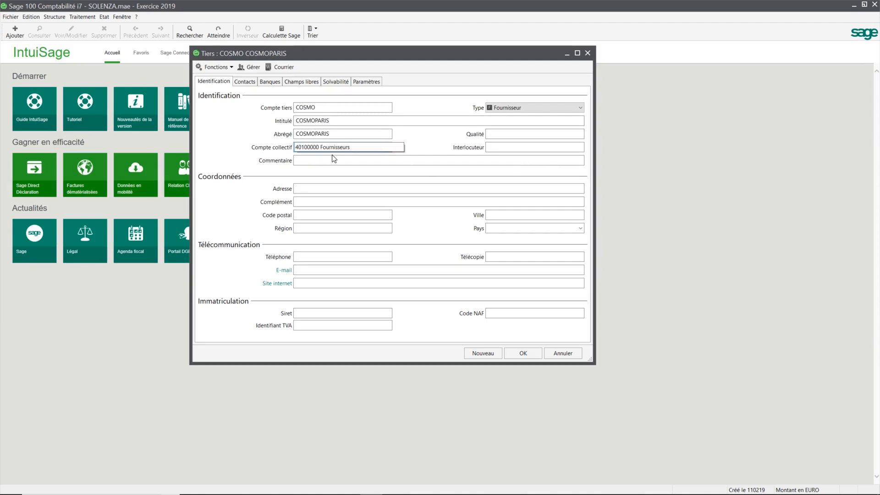
{"action": "left_click", "coordinate": [301, 154]}
{"action": "key", "text": "Tab"}
{"action": "key", "text": "Tab"}
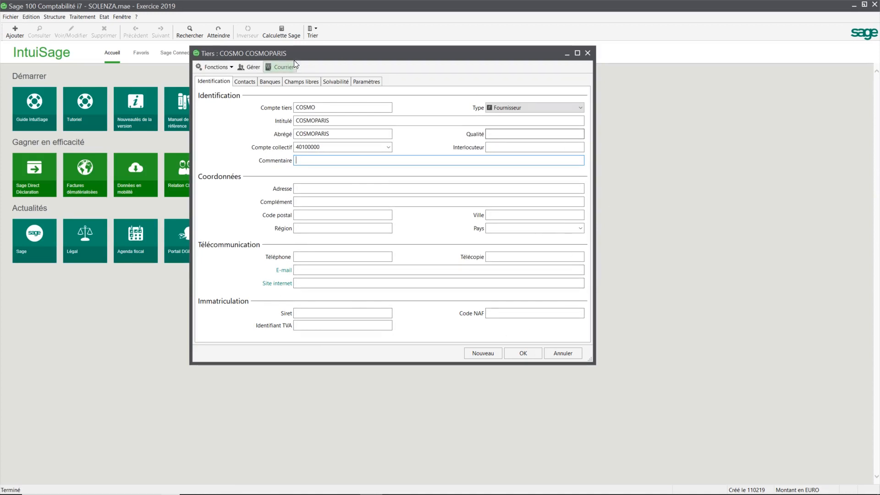
Examine the blank form for adding a contact to the supplier, and close it without saving.
{"action": "left_click", "coordinate": [244, 81]}
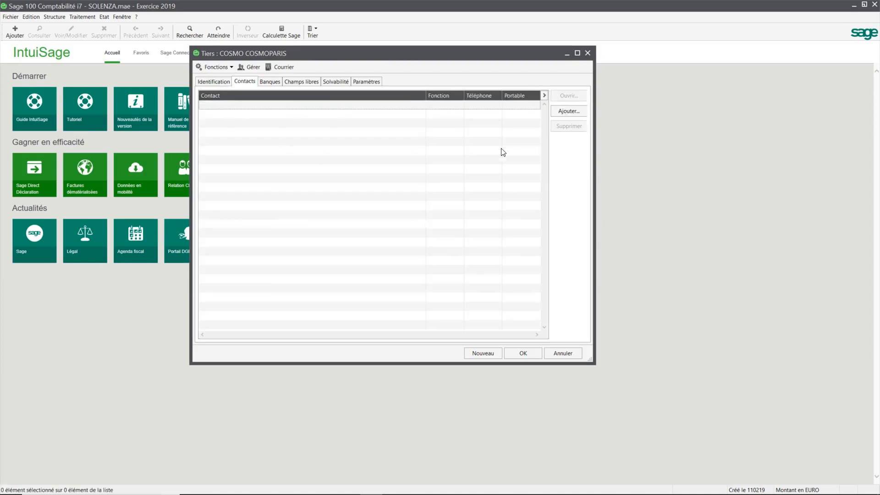
{"action": "left_click", "coordinate": [570, 113]}
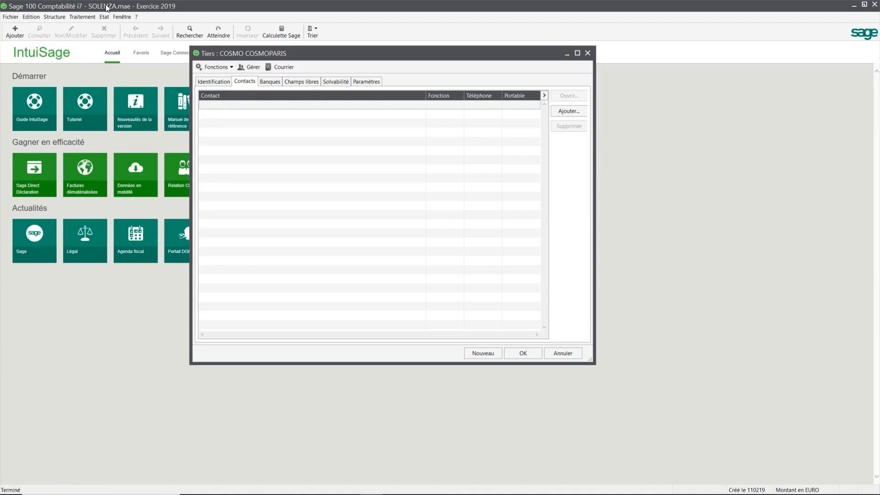
{"action": "left_click_drag", "start_coordinate": [327, 54], "coordinate": [329, 57]}
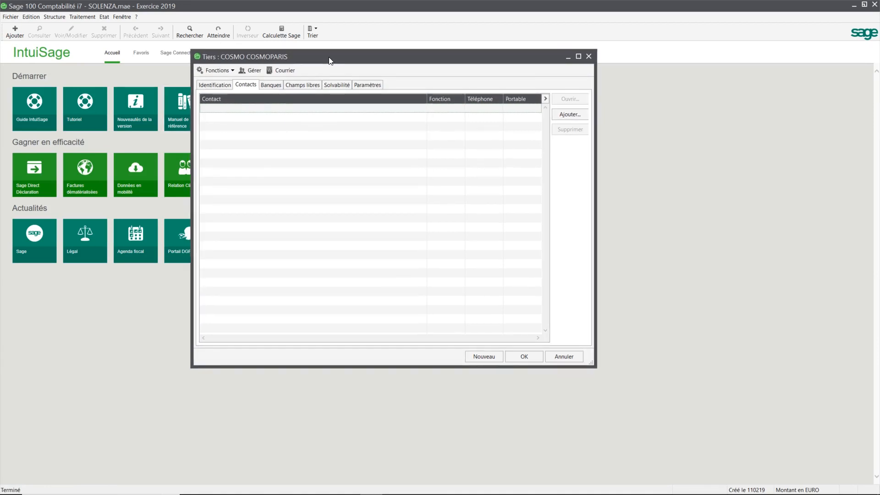
{"action": "left_click", "coordinate": [574, 115]}
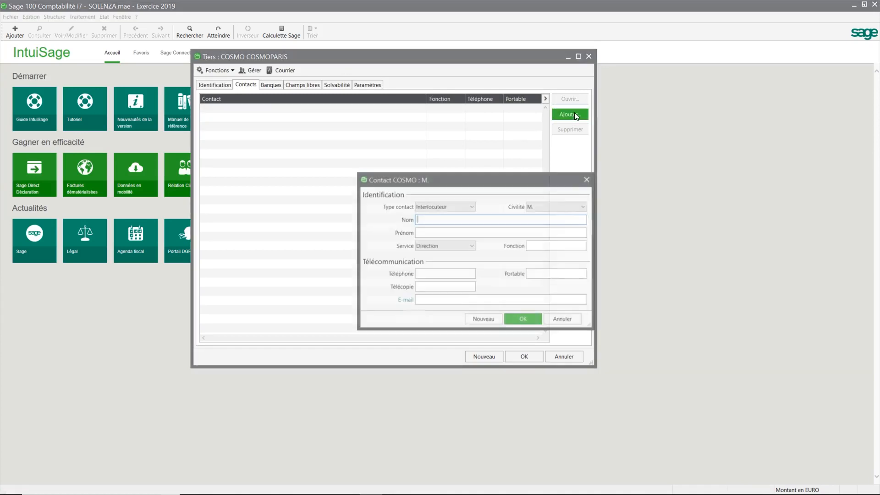
{"action": "left_click_drag", "start_coordinate": [480, 178], "coordinate": [496, 136]}
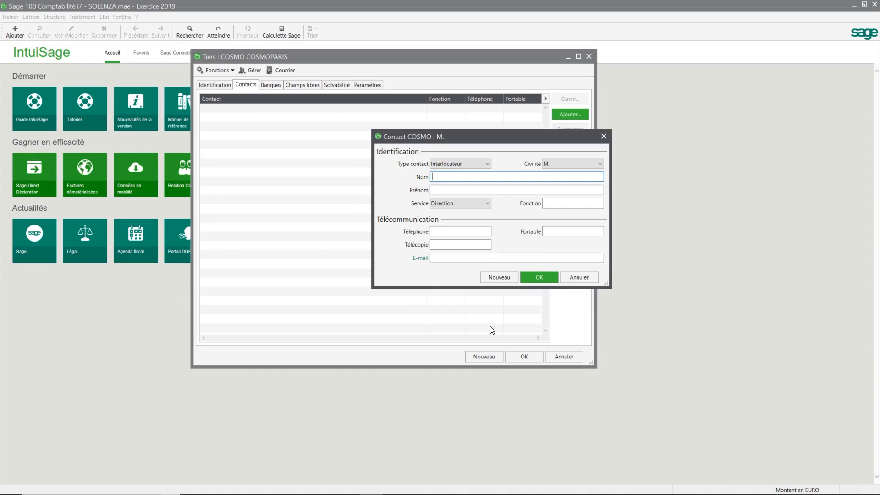
{"action": "left_click", "coordinate": [576, 278]}
Examine the blank bank details form for the supplier, try to view its Agence section, and cancel it.
{"action": "left_click", "coordinate": [274, 86]}
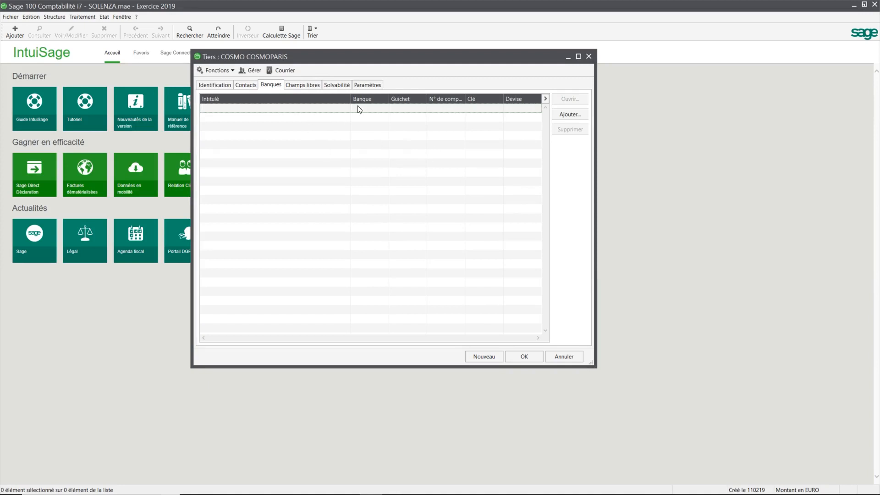
{"action": "left_click", "coordinate": [569, 114]}
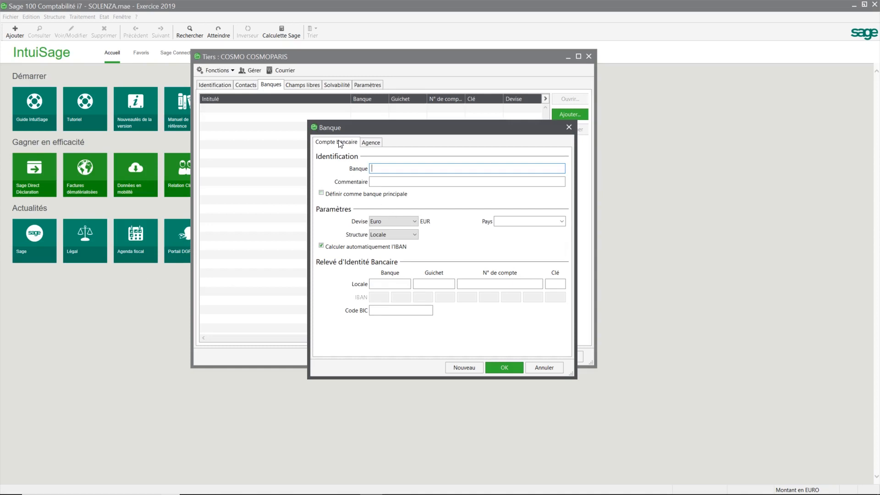
{"action": "left_click", "coordinate": [371, 142]}
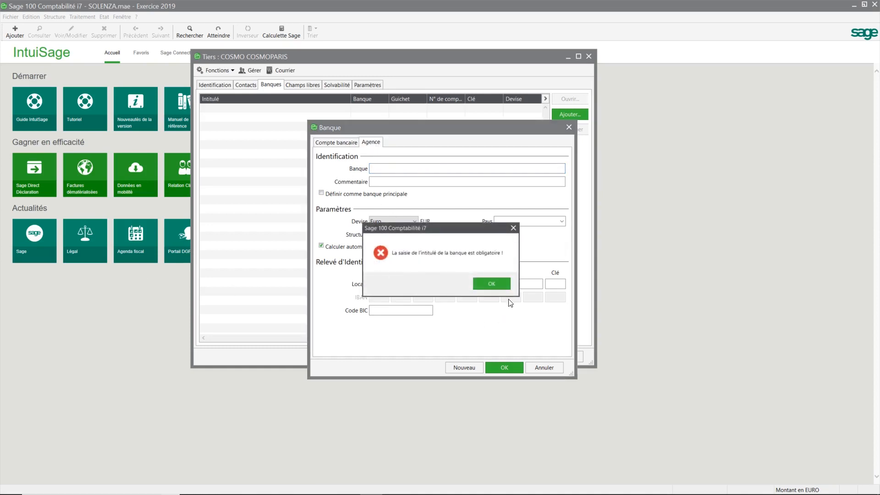
{"action": "left_click", "coordinate": [492, 284]}
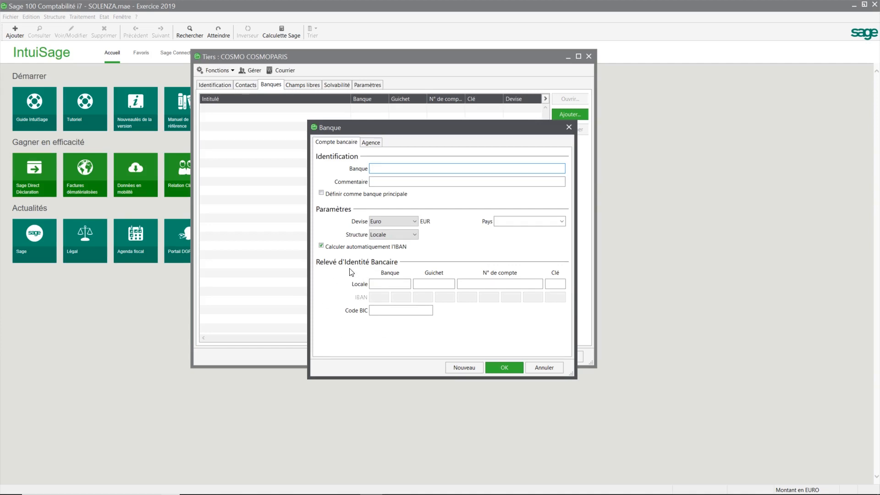
{"action": "left_click", "coordinate": [554, 367]}
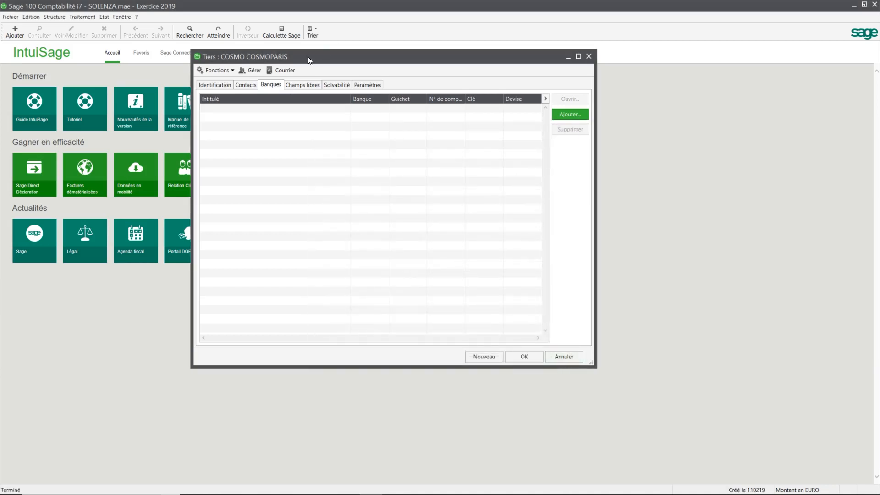
View the supplier's free fields with attached documents and its solvency settings.
{"action": "left_click", "coordinate": [303, 83]}
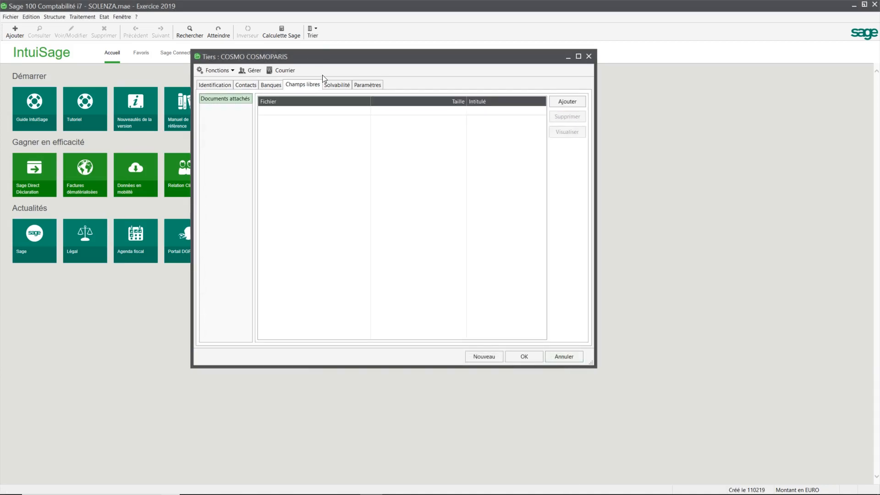
{"action": "left_click", "coordinate": [344, 85]}
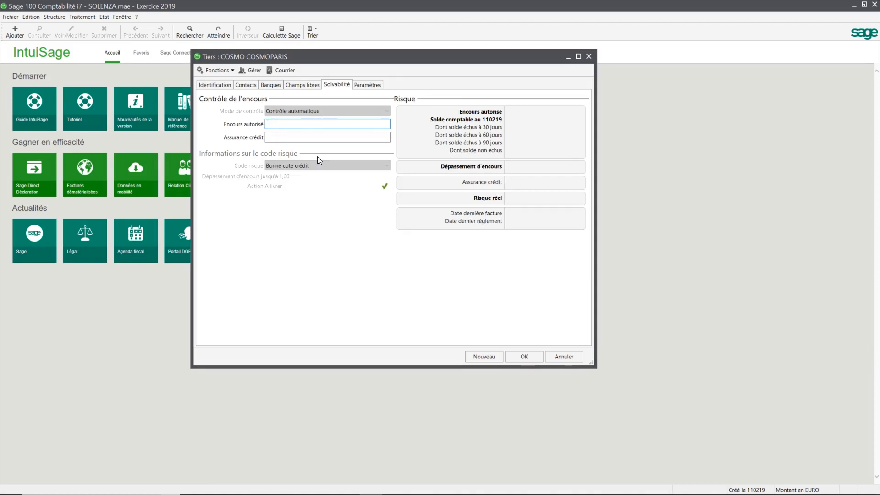
Apply the "30 jours net" payment terms model to the supplier's payment conditions.
{"action": "left_click", "coordinate": [374, 88]}
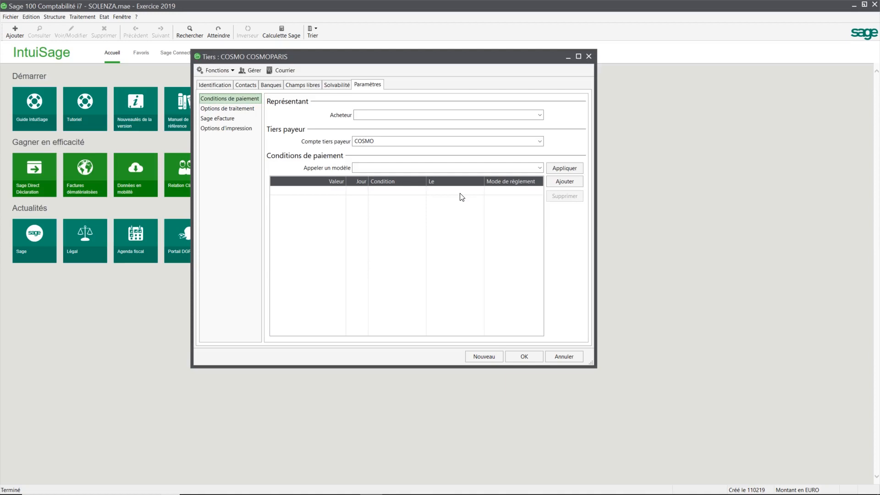
{"action": "left_click", "coordinate": [482, 168]}
{"action": "left_click", "coordinate": [482, 169]}
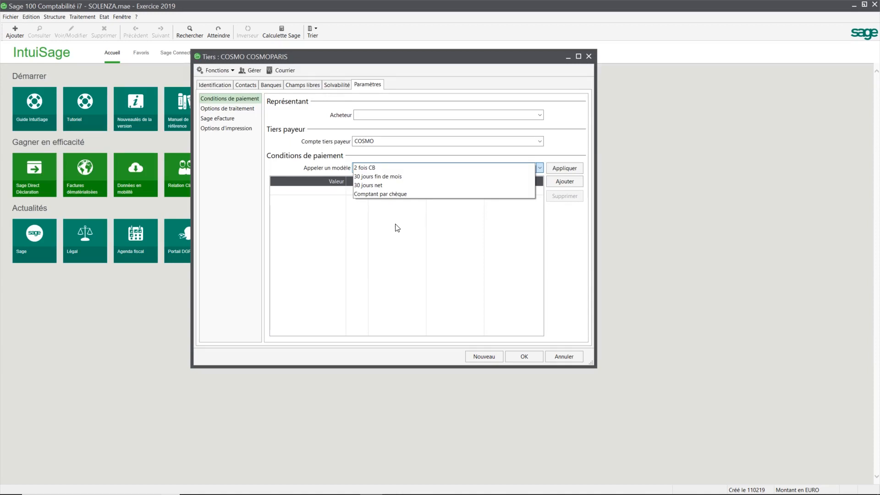
{"action": "left_click", "coordinate": [387, 185]}
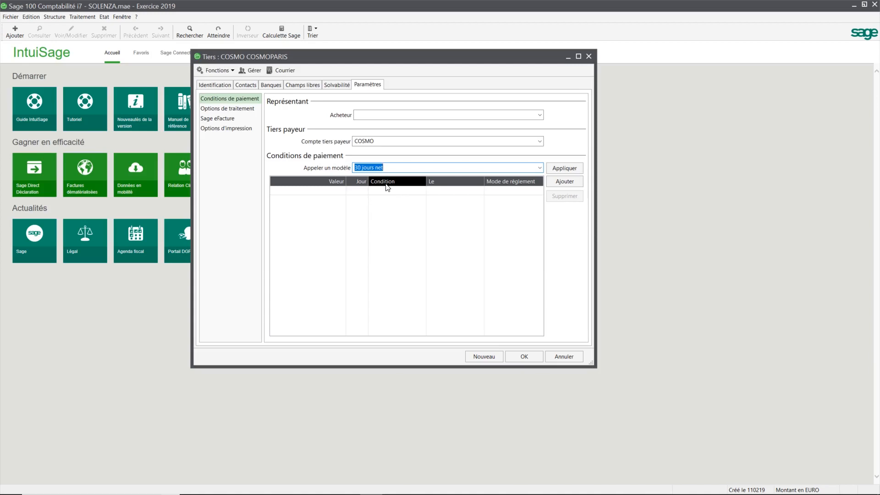
{"action": "left_click", "coordinate": [578, 169]}
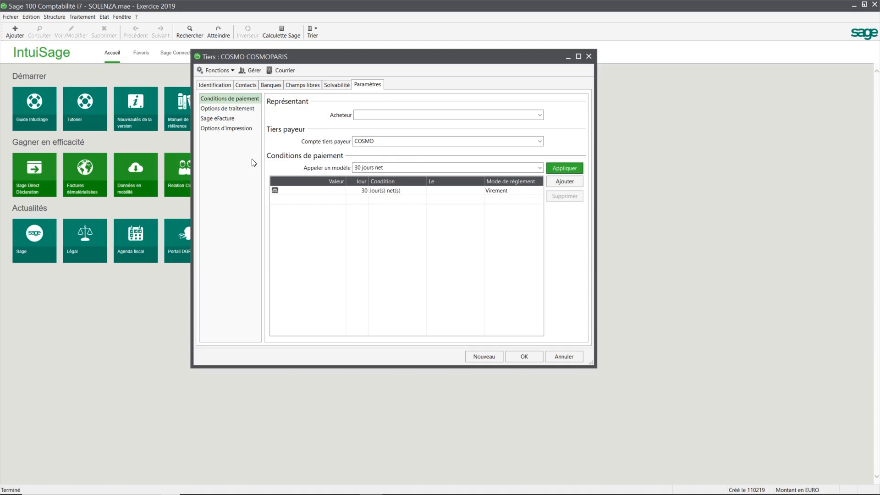
Choose the "2 fois CB" model in the supplier's payment conditions without applying it, and view the processing options.
{"action": "left_click", "coordinate": [245, 110]}
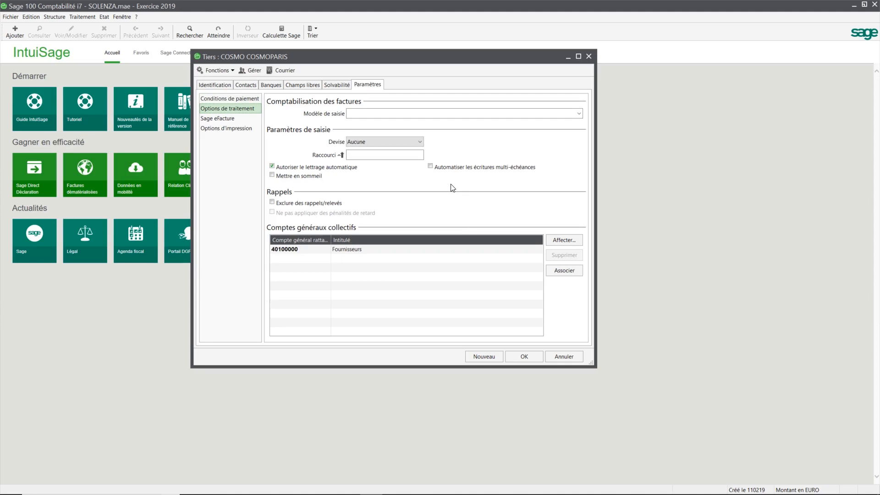
{"action": "left_click", "coordinate": [210, 99]}
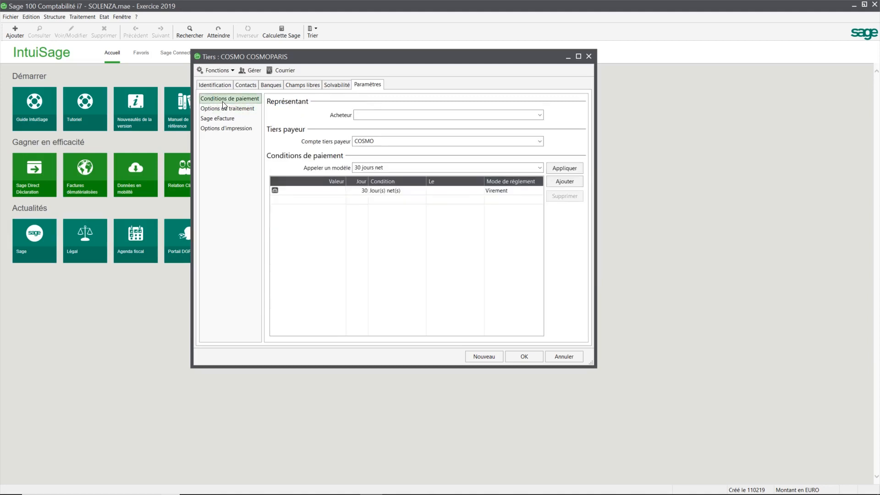
{"action": "left_click", "coordinate": [540, 167]}
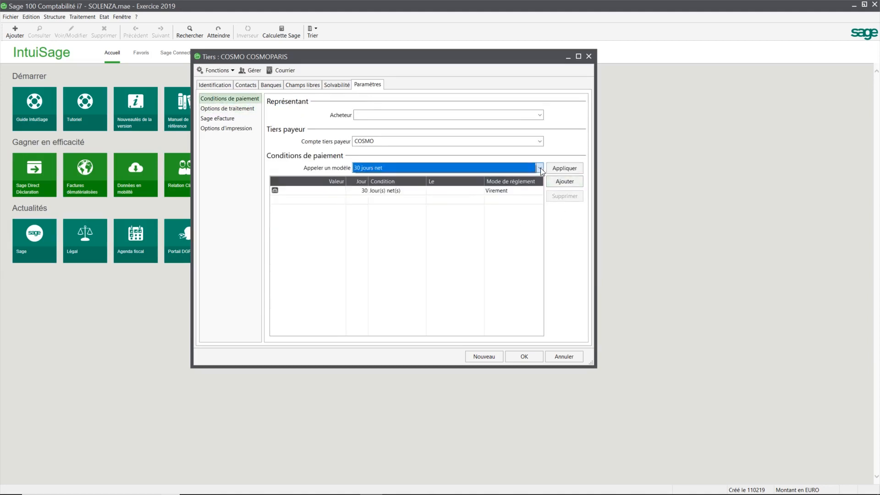
{"action": "left_click", "coordinate": [513, 168]}
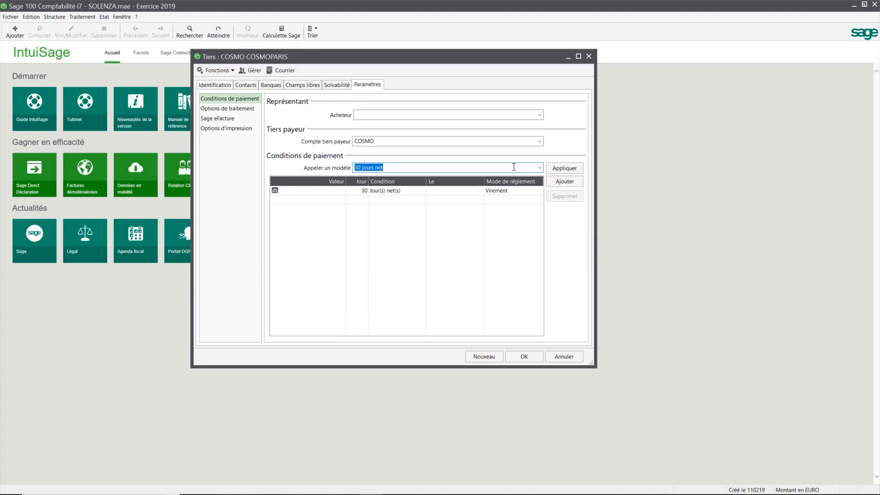
{"action": "left_click", "coordinate": [513, 168]}
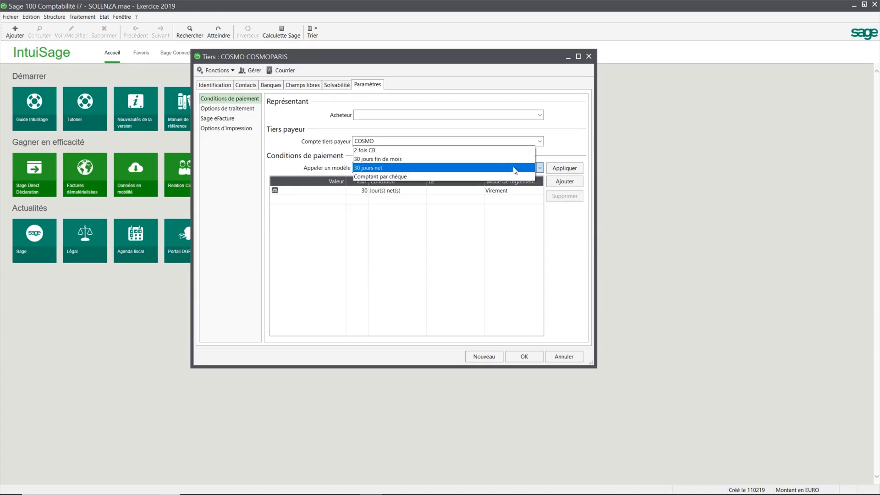
{"action": "left_click", "coordinate": [429, 152]}
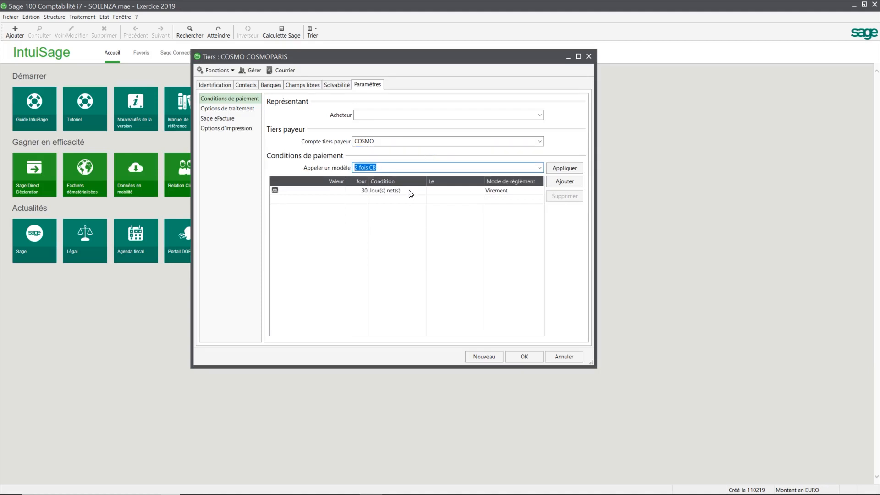
{"action": "left_click", "coordinate": [227, 109]}
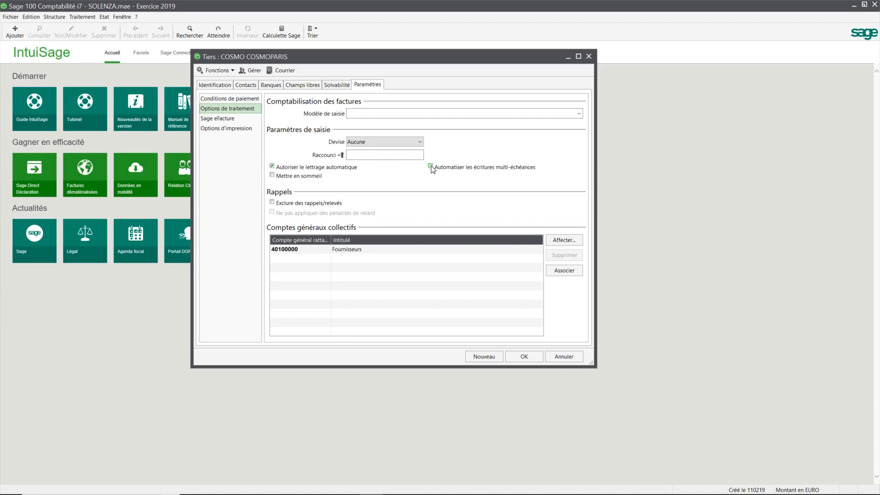
Replace the chosen payment terms model with "30 jours net", apply it, and return to the supplier's processing options.
{"action": "left_click", "coordinate": [224, 99]}
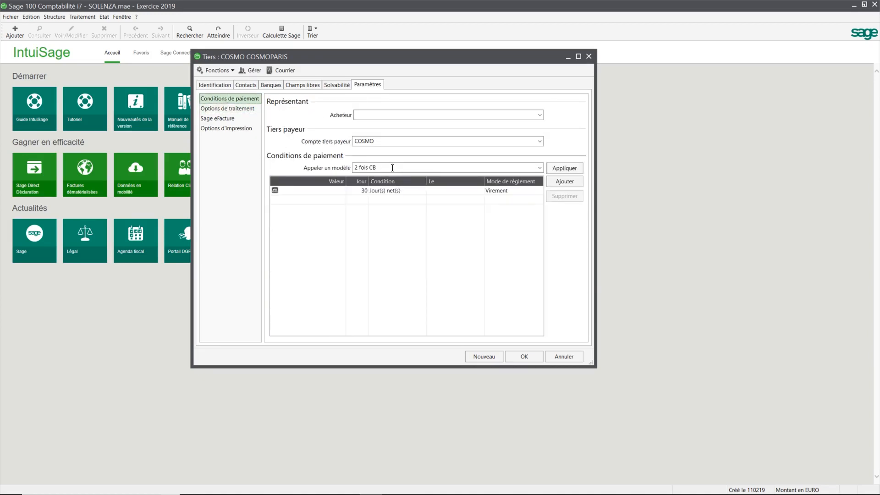
{"action": "left_click", "coordinate": [392, 168]}
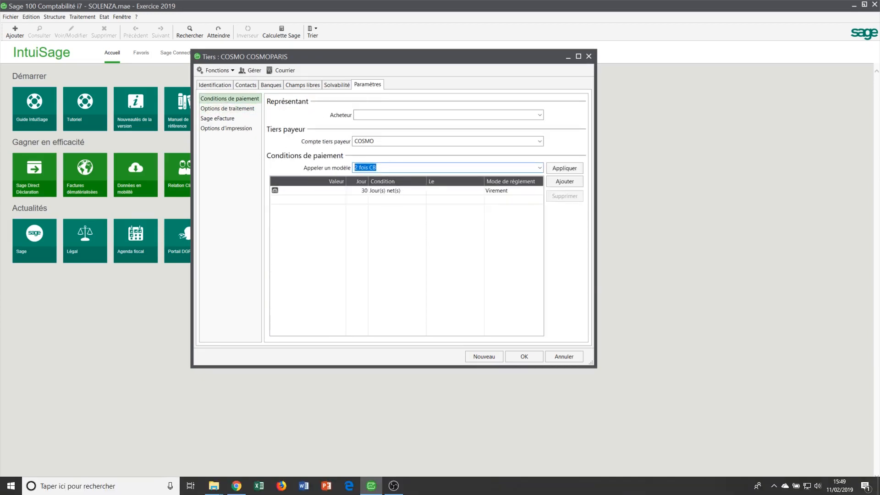
{"action": "key", "text": "BackSpace"}
{"action": "left_click", "coordinate": [540, 168]}
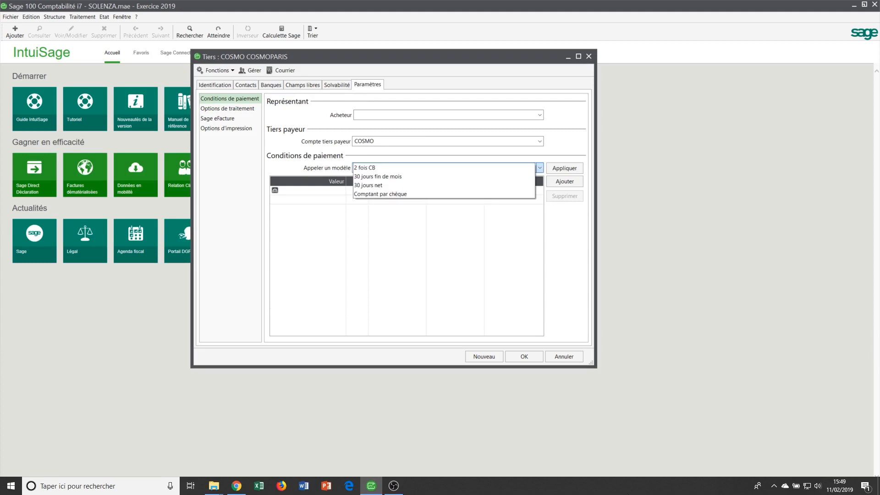
{"action": "left_click", "coordinate": [517, 186]}
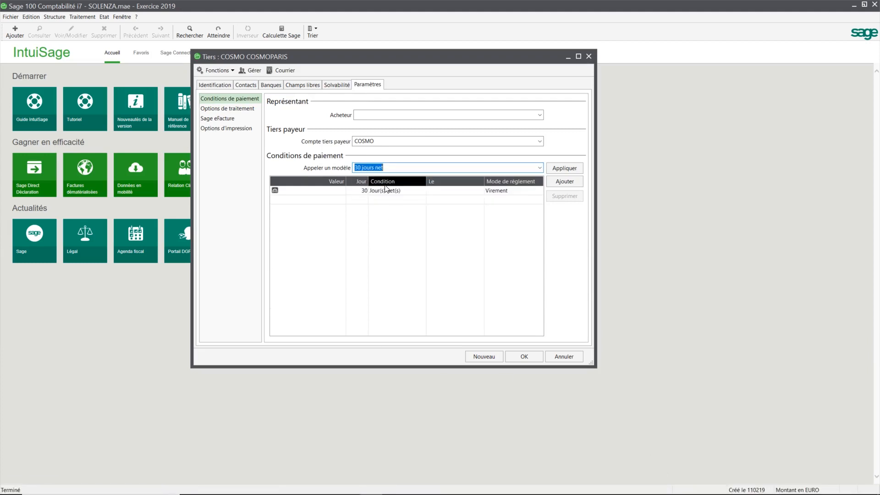
{"action": "left_click", "coordinate": [564, 168]}
{"action": "left_click", "coordinate": [421, 281]}
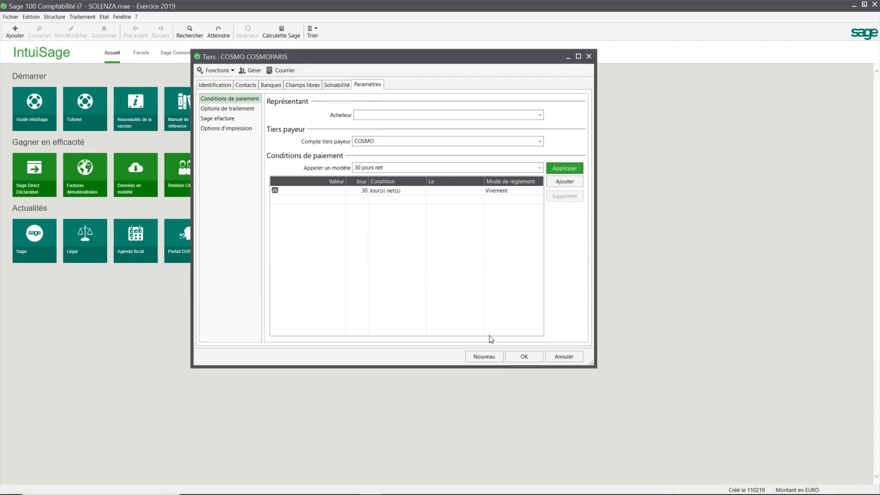
{"action": "left_click", "coordinate": [224, 109]}
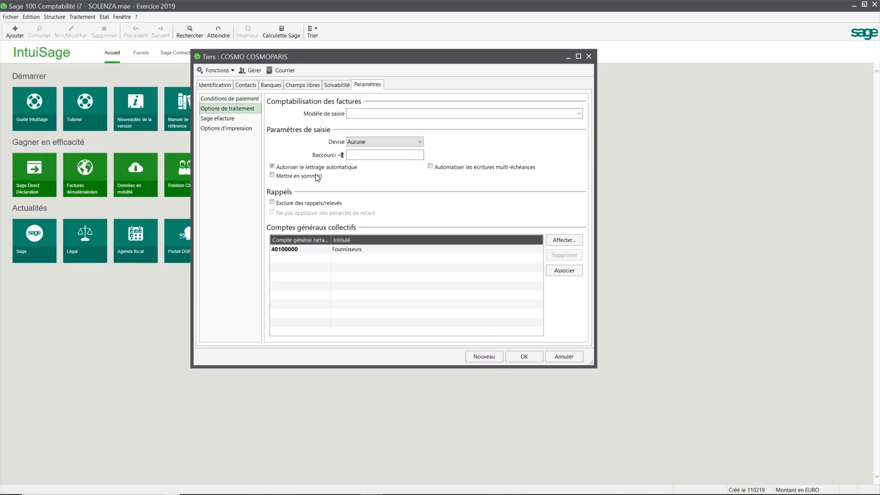